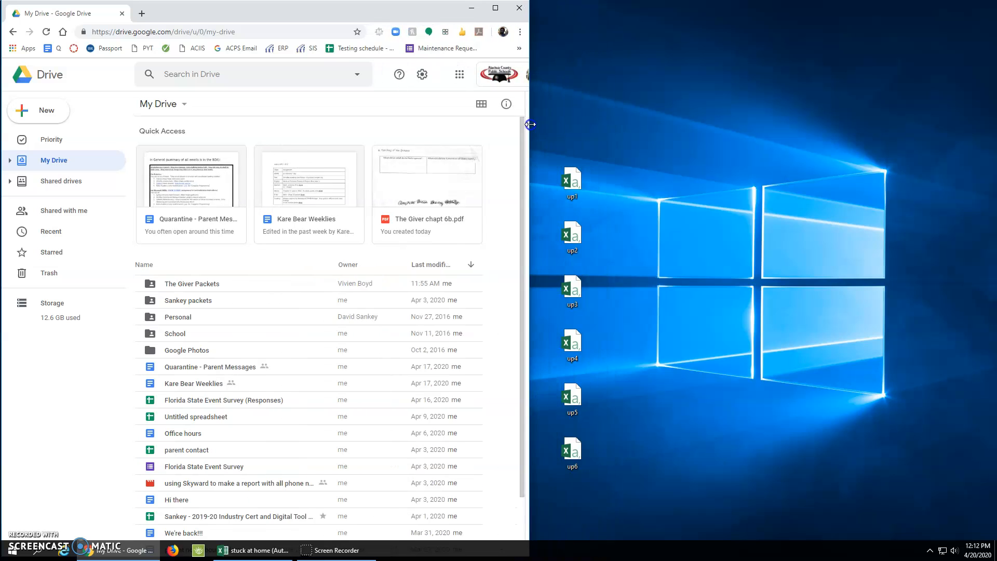
Move the up1 to up6 file icons to the far side of the desktop and widen the browser window toward them
{"action": "left_click_drag", "start_coordinate": [615, 165], "coordinate": [561, 460]}
{"action": "left_click_drag", "start_coordinate": [570, 188], "coordinate": [895, 120]}
{"action": "left_click_drag", "start_coordinate": [527, 195], "coordinate": [799, 212]}
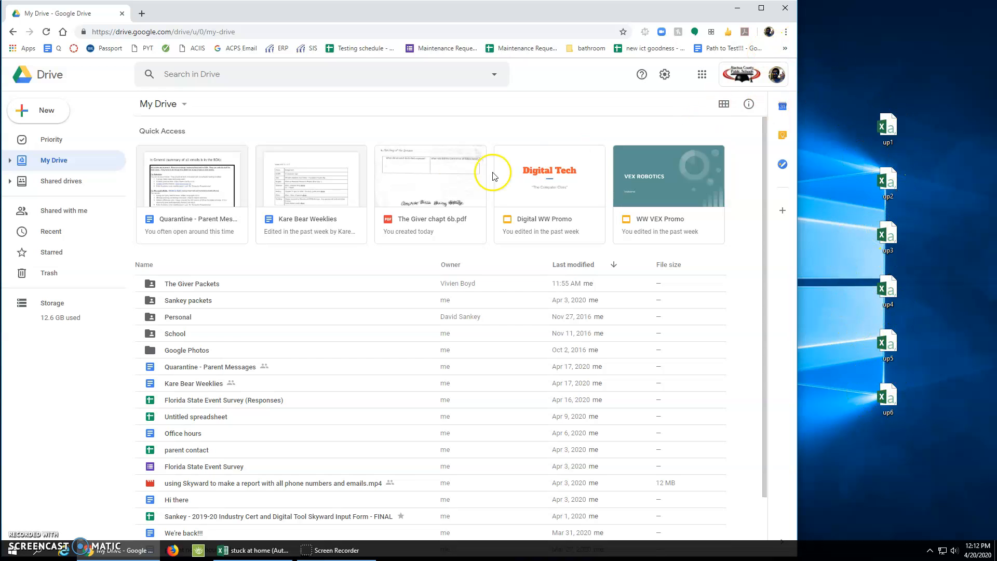
{"action": "left_click", "coordinate": [26, 110]}
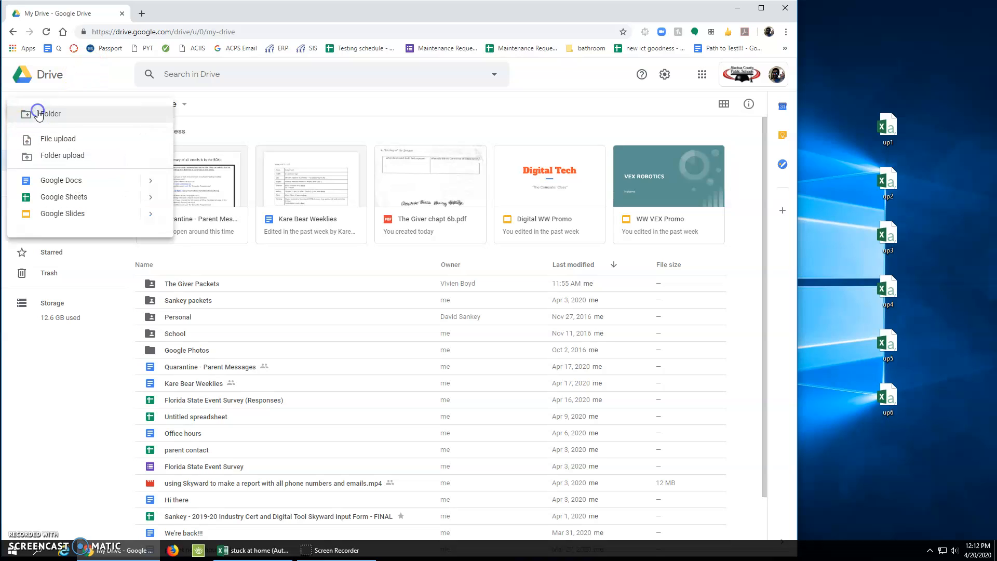
{"action": "left_click", "coordinate": [64, 156]}
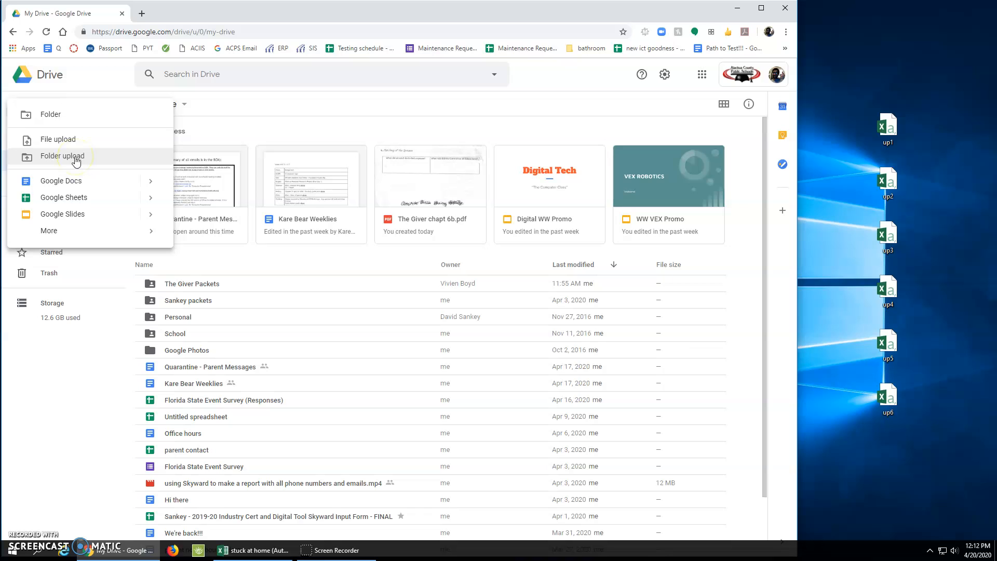
{"action": "left_click", "coordinate": [76, 160]}
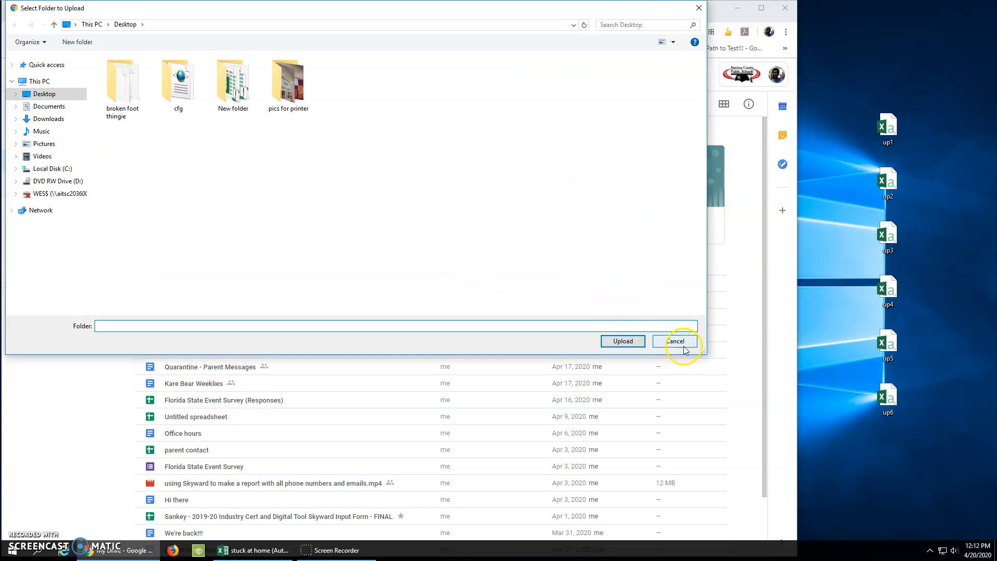
{"action": "left_click", "coordinate": [683, 346]}
Create a new folder named "Files for Students NOW!" in My Drive
{"action": "left_click", "coordinate": [56, 113]}
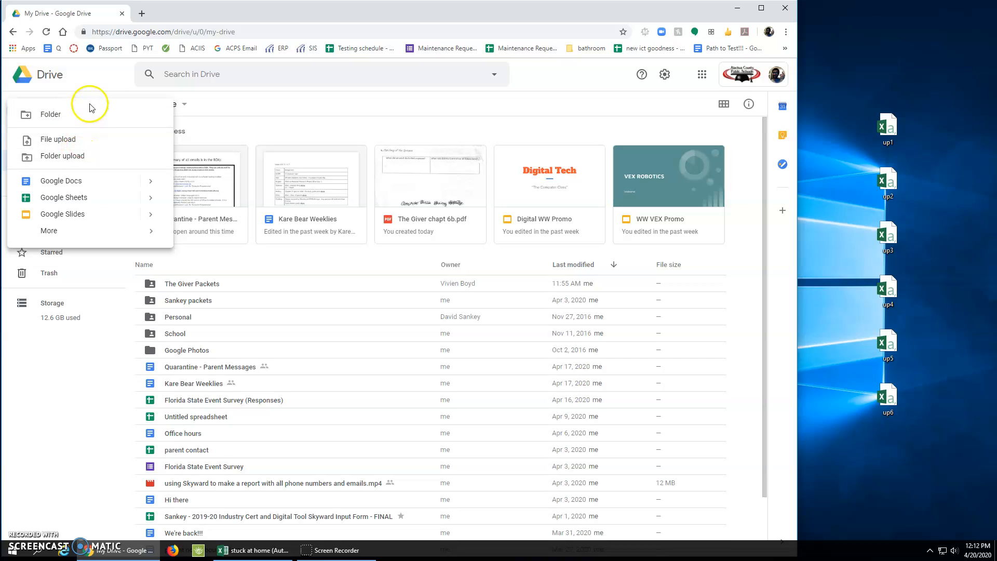
{"action": "left_click", "coordinate": [75, 116]}
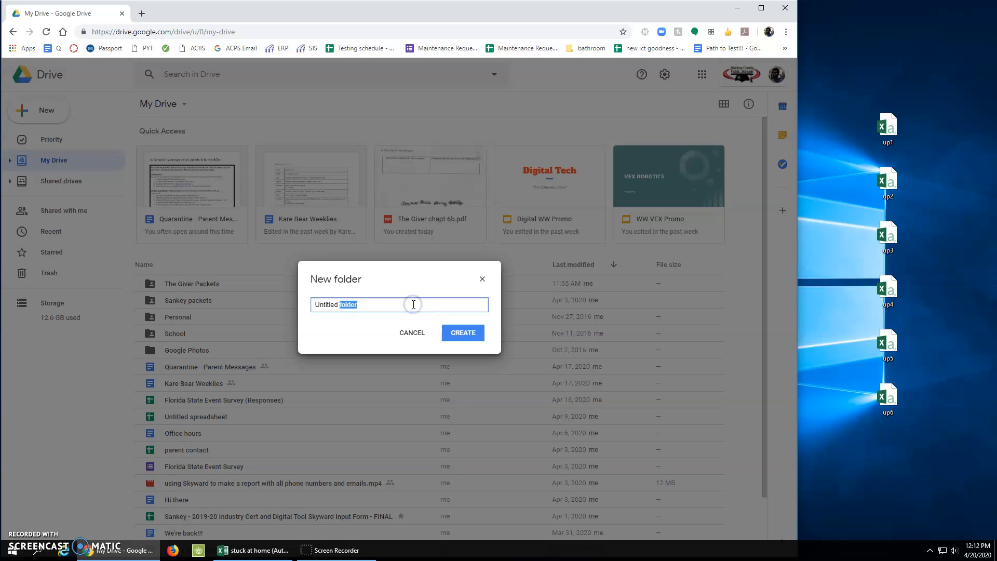
{"action": "left_click_drag", "start_coordinate": [420, 305], "coordinate": [286, 302]}
{"action": "type", "text": "Files for Students NOW!"}
{"action": "left_click", "coordinate": [461, 334]}
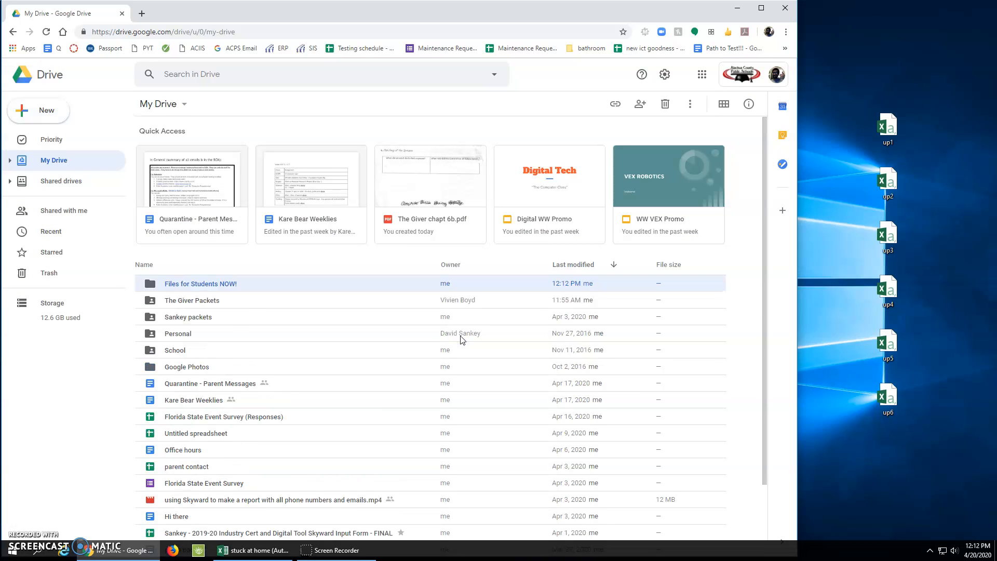
Open the "Files for Students NOW!" folder and upload the six desktop files up1 to up6 into it
{"action": "double_click", "coordinate": [224, 289]}
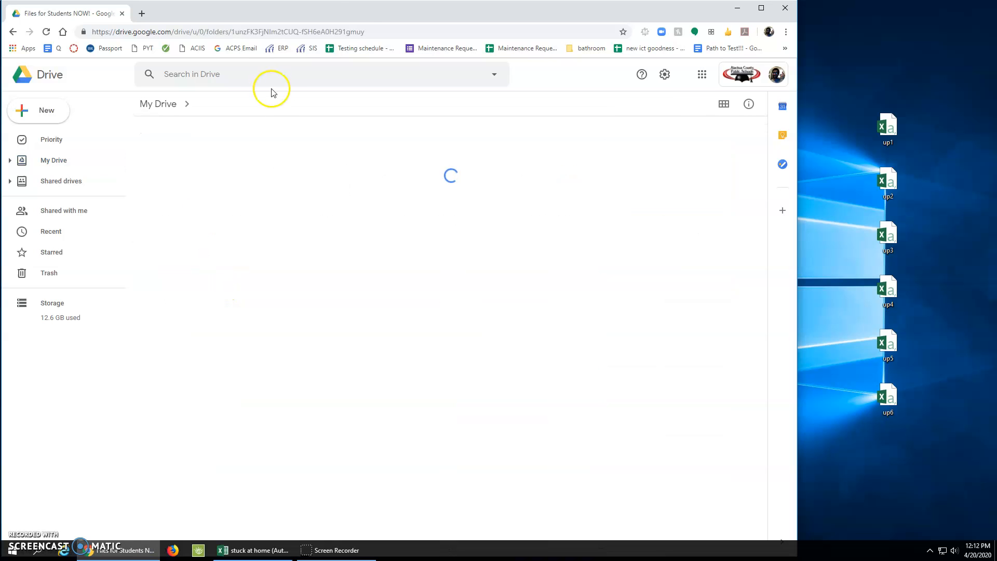
{"action": "mouse_move", "coordinate": [357, 8]}
{"action": "left_mouse_down"}
{"action": "mouse_move", "coordinate": [359, 31]}
{"action": "mouse_move", "coordinate": [501, 39]}
{"action": "mouse_move", "coordinate": [365, 107]}
{"action": "mouse_move", "coordinate": [398, 15]}
{"action": "mouse_move", "coordinate": [363, 27]}
{"action": "mouse_move", "coordinate": [360, 10]}
{"action": "left_mouse_up"}
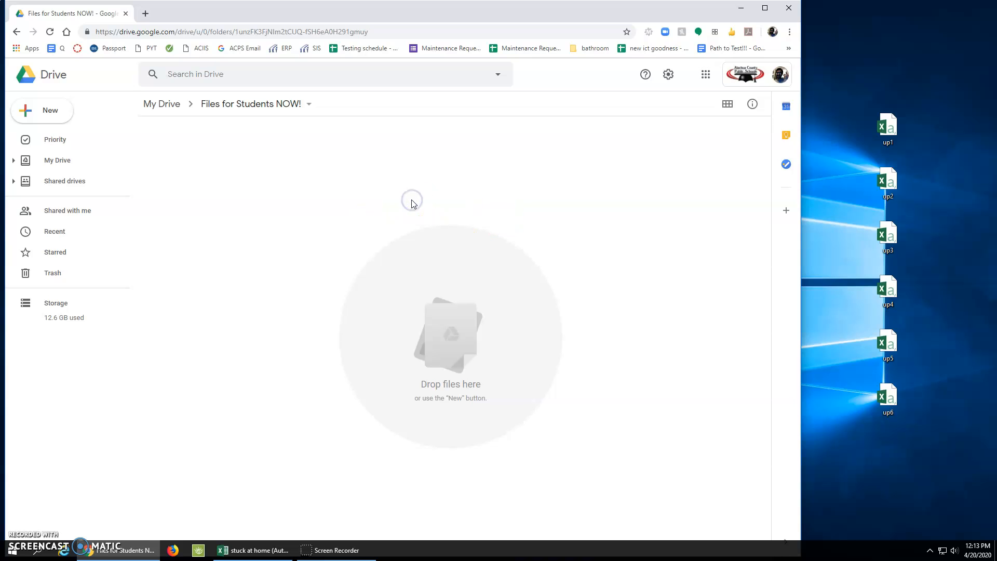
{"action": "left_click", "coordinate": [38, 107]}
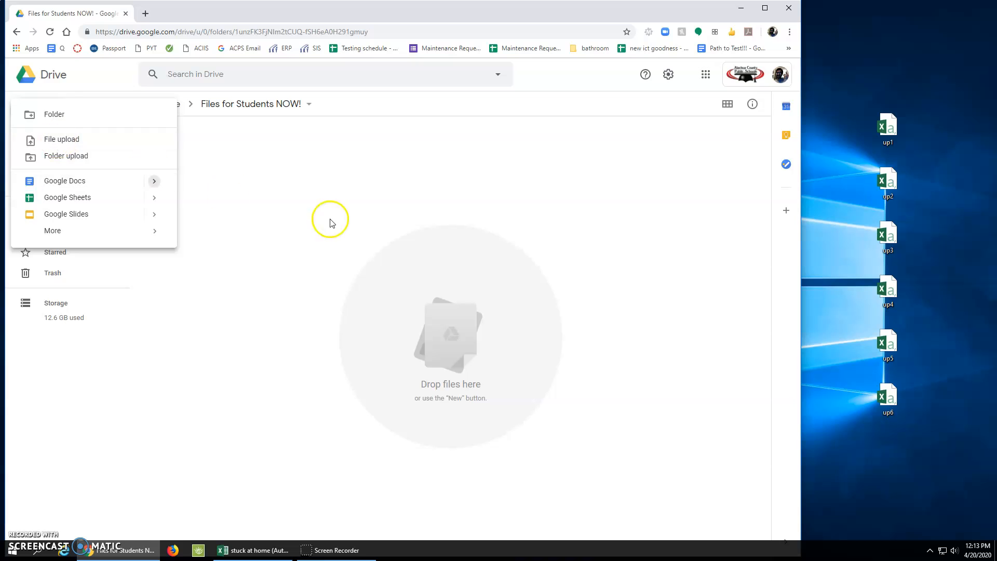
{"action": "left_click", "coordinate": [326, 222]}
{"action": "left_click_drag", "start_coordinate": [830, 85], "coordinate": [912, 432]}
{"action": "left_click_drag", "start_coordinate": [897, 127], "coordinate": [435, 310]}
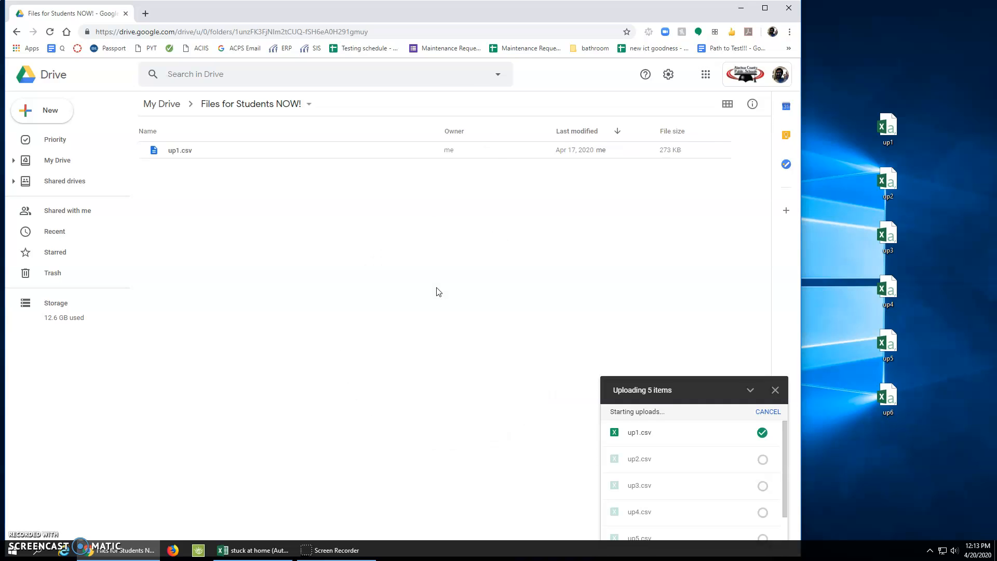
{"action": "scroll", "coordinate": [669, 480], "scroll_direction": "down", "scroll_amount": 1}
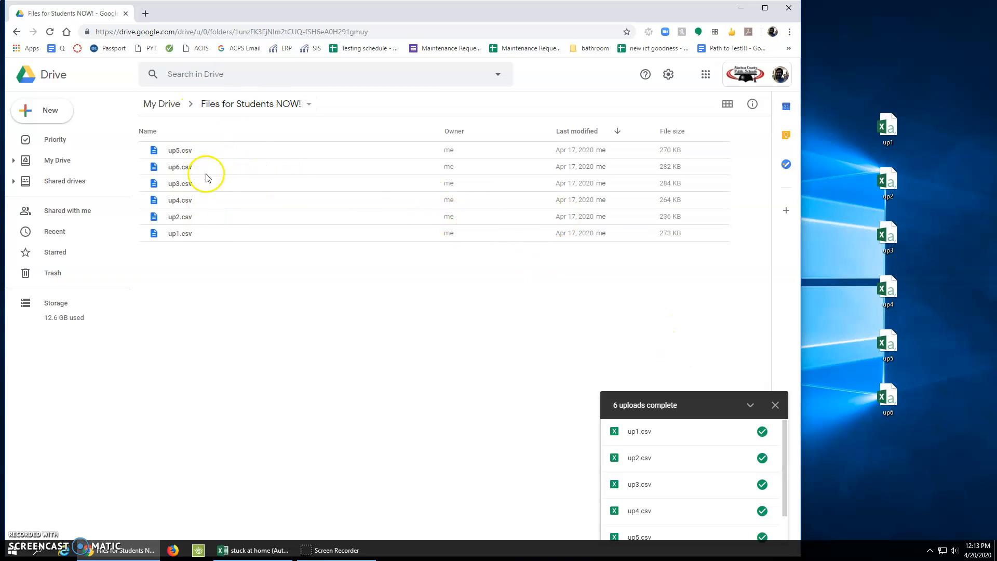
Turn on link sharing for the "Files for Students NOW!" folder and copy its shareable link
{"action": "left_click", "coordinate": [309, 105]}
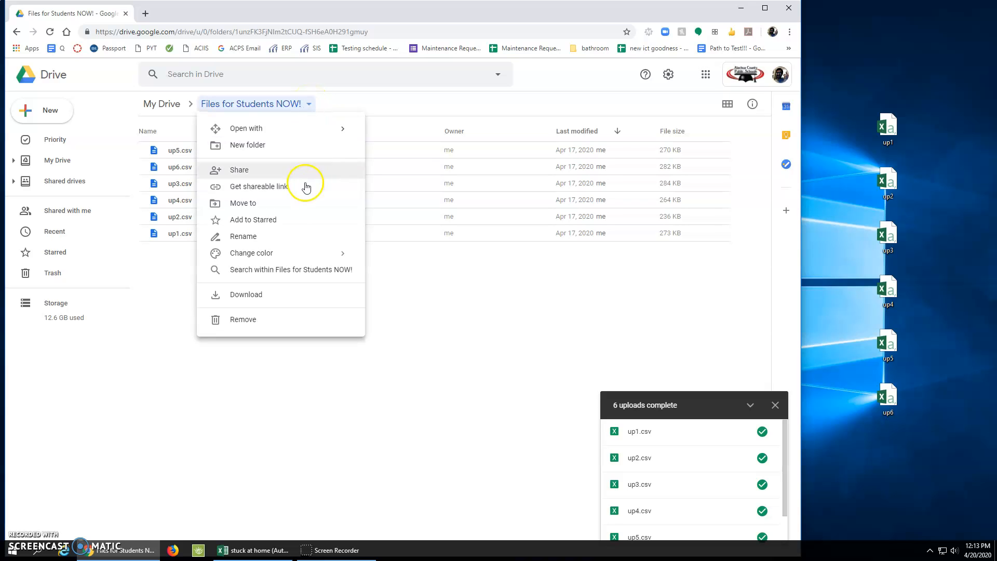
{"action": "left_click", "coordinate": [278, 189]}
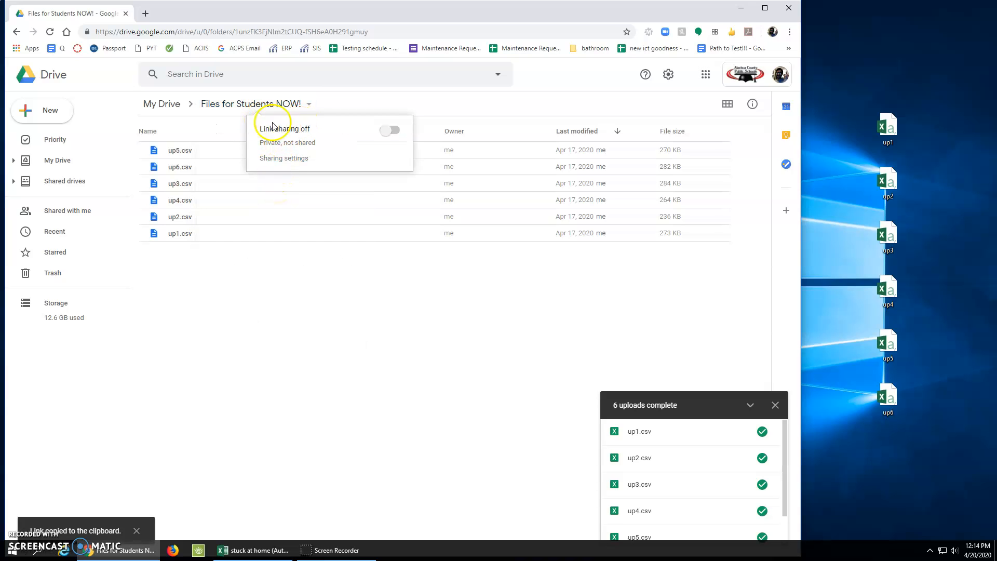
{"action": "left_click", "coordinate": [390, 130]}
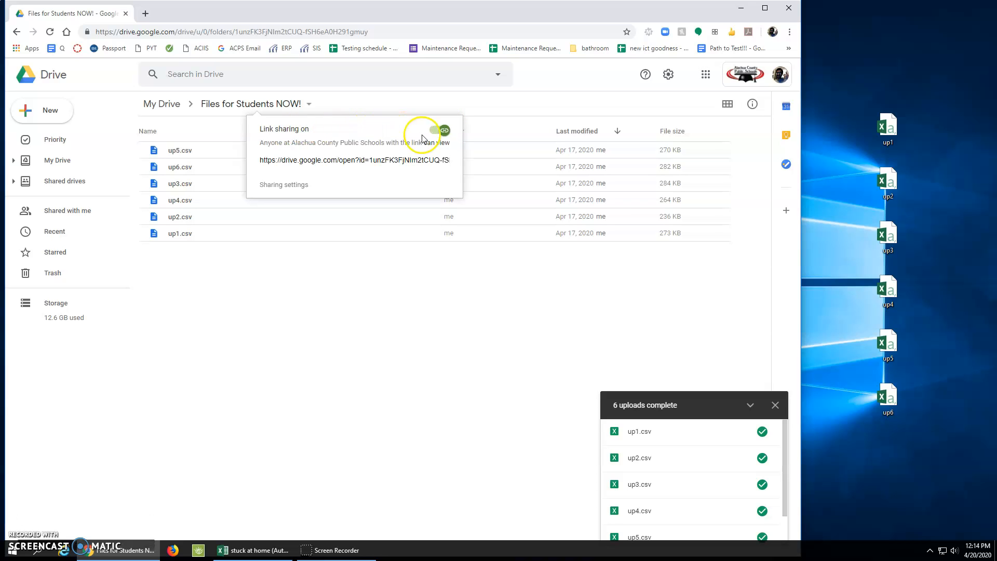
{"action": "left_click", "coordinate": [330, 160]}
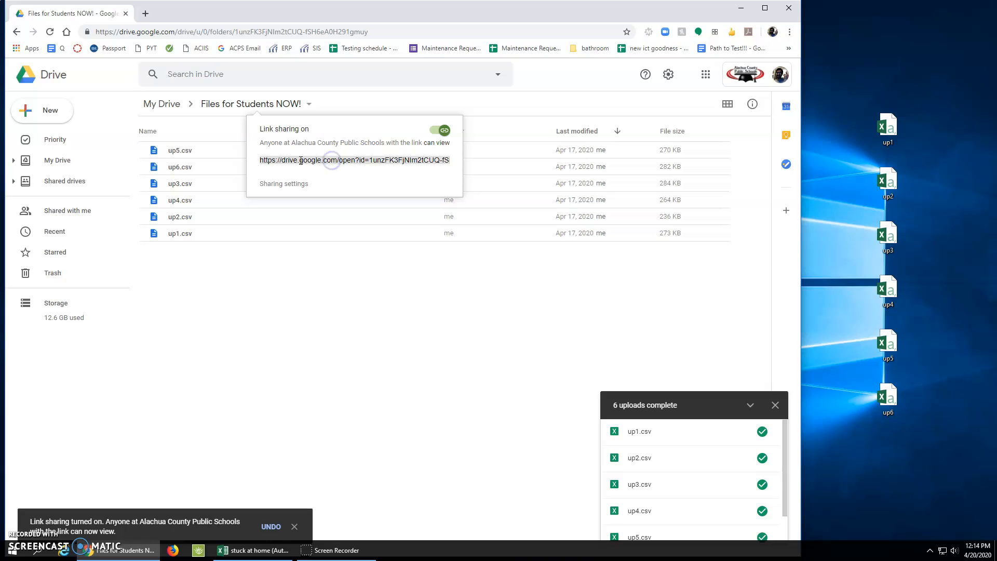
{"action": "right_click", "coordinate": [335, 165]}
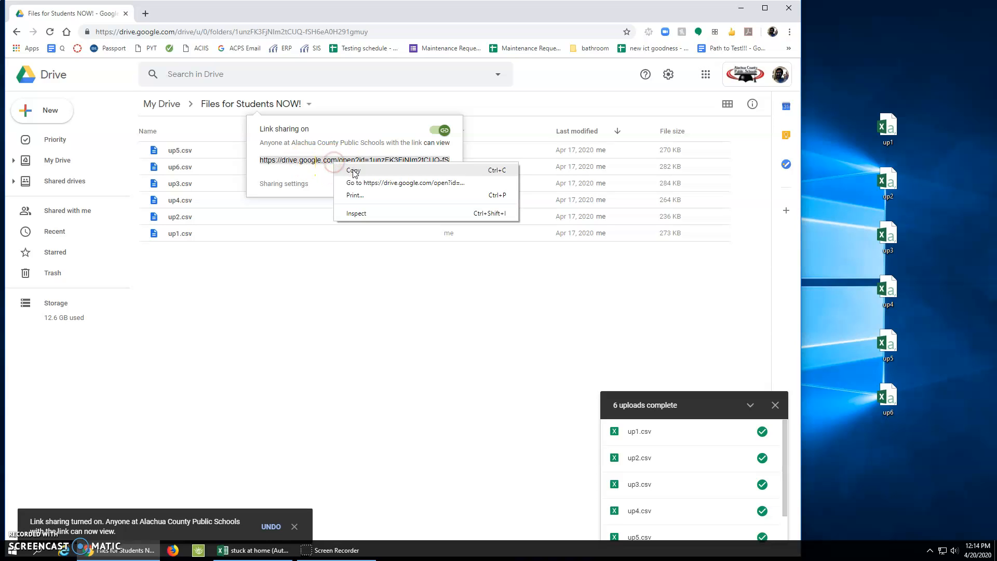
{"action": "left_click", "coordinate": [354, 171]}
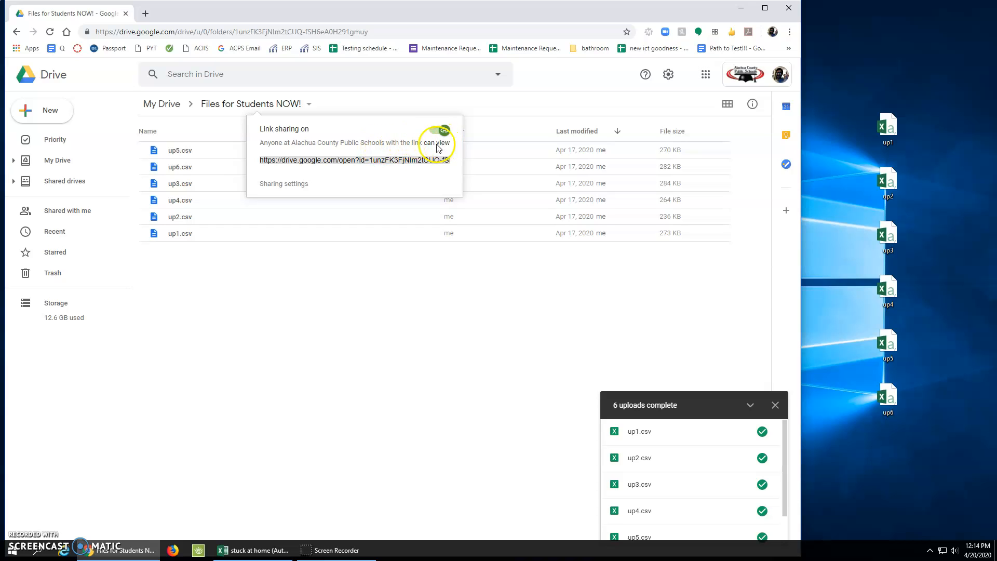
Change the folder's link sharing to "On - Anyone with the link" in the advanced sharing settings and save it
{"action": "left_click", "coordinate": [292, 185]}
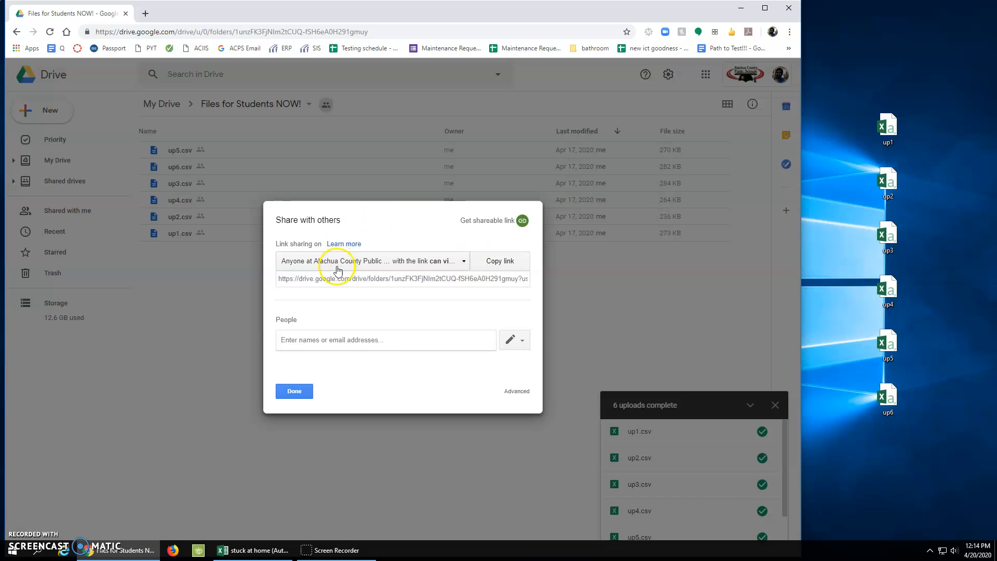
{"action": "left_click", "coordinate": [517, 392]}
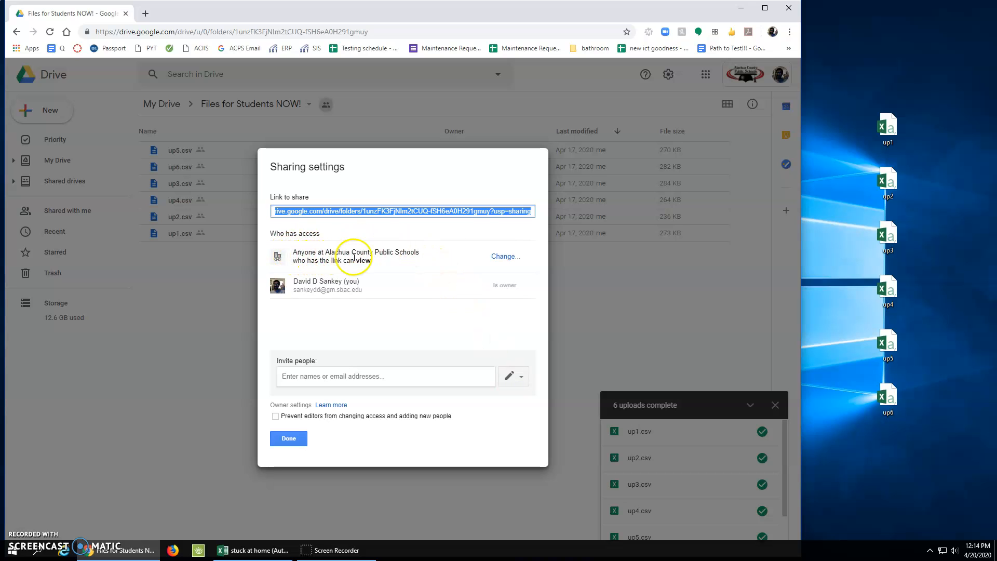
{"action": "left_click", "coordinate": [507, 255]}
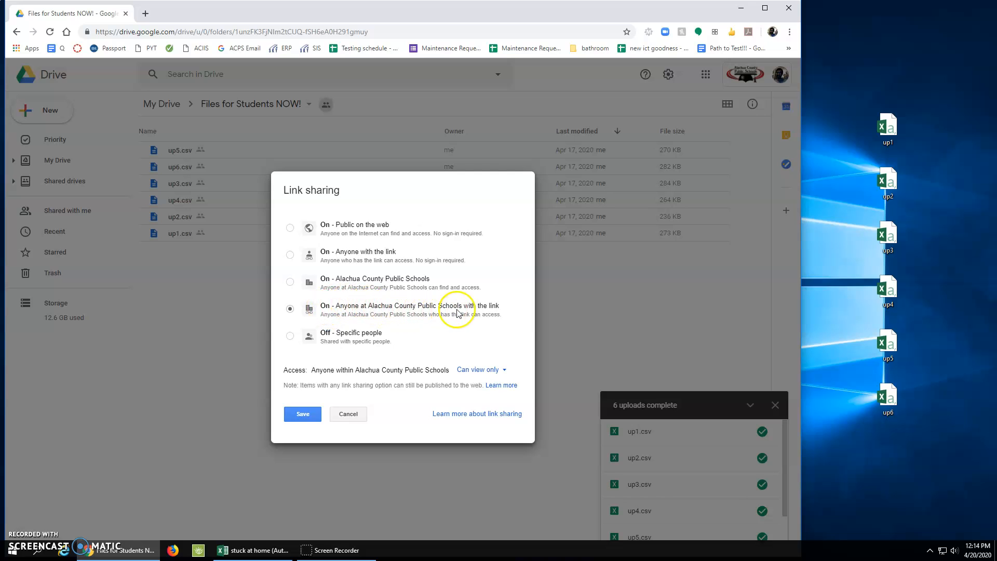
{"action": "left_click", "coordinate": [364, 254]}
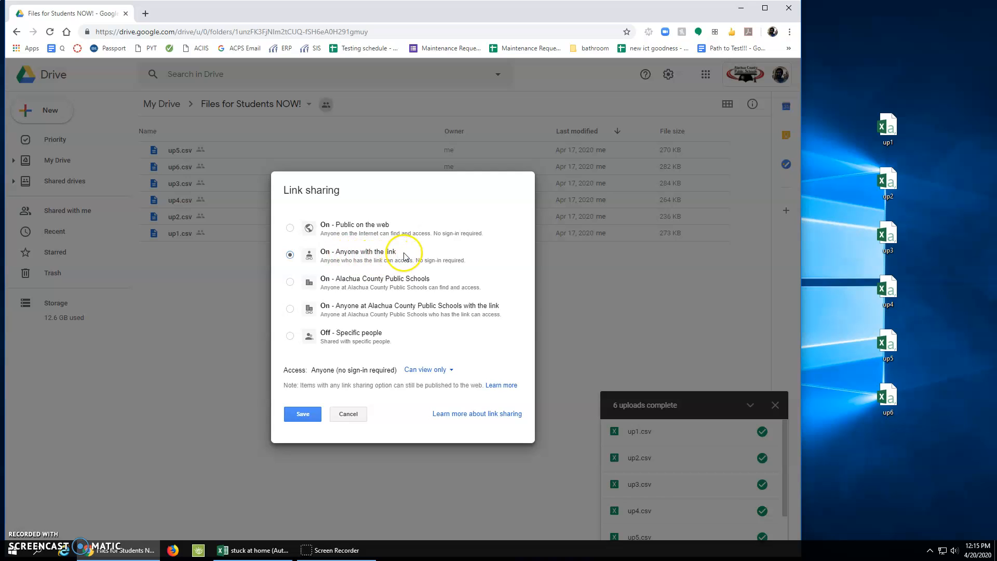
{"action": "left_click", "coordinate": [304, 415]}
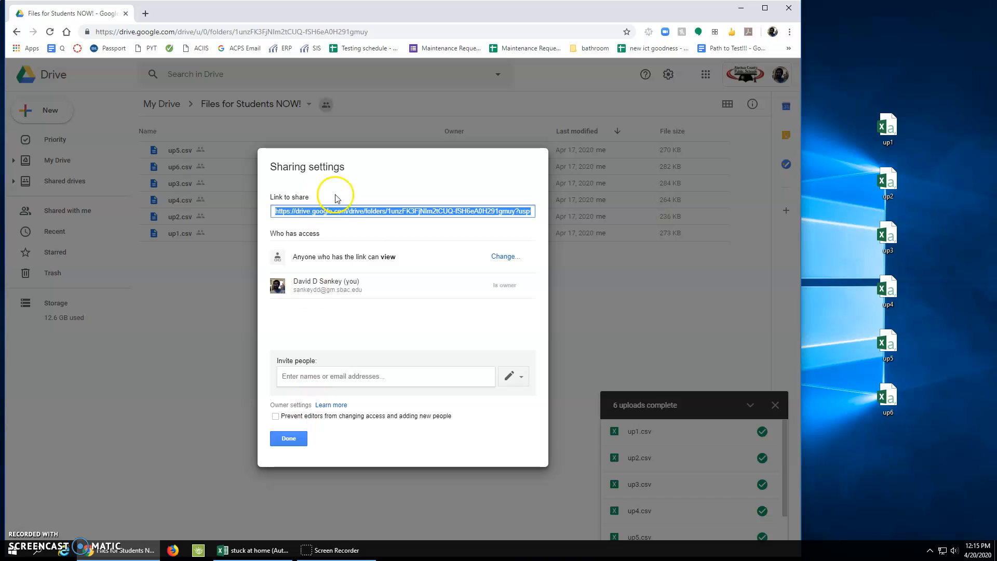
{"action": "right_click", "coordinate": [342, 211]}
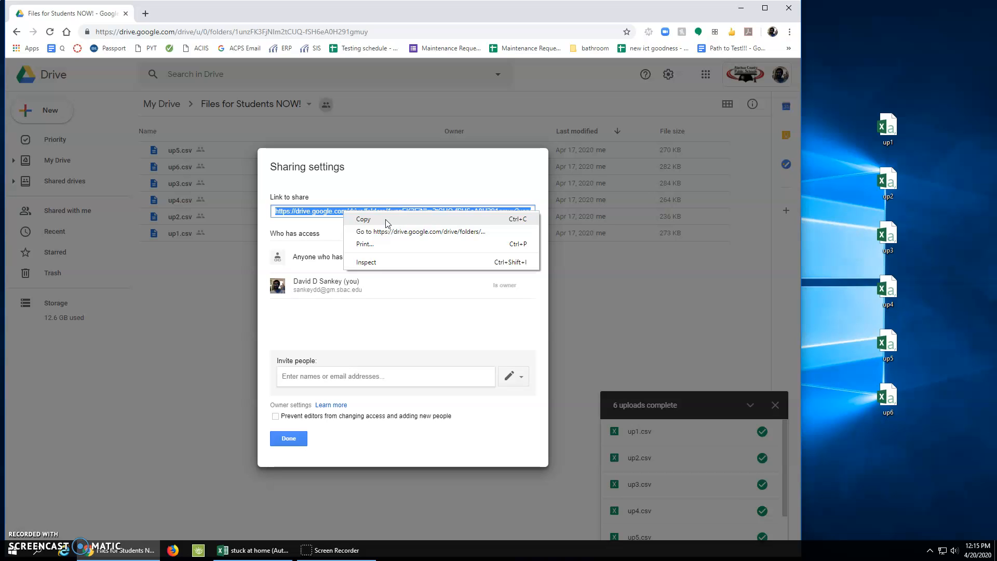
{"action": "left_click", "coordinate": [396, 316]}
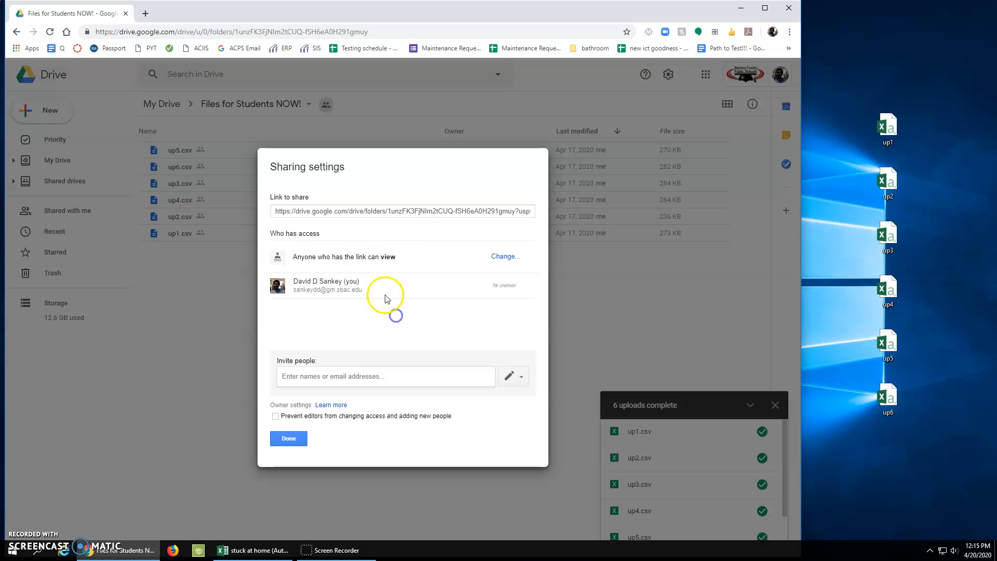
Review the access levels offered for anyone with the link, keep "Can view only", and save the link sharing settings
{"action": "left_click", "coordinate": [499, 256]}
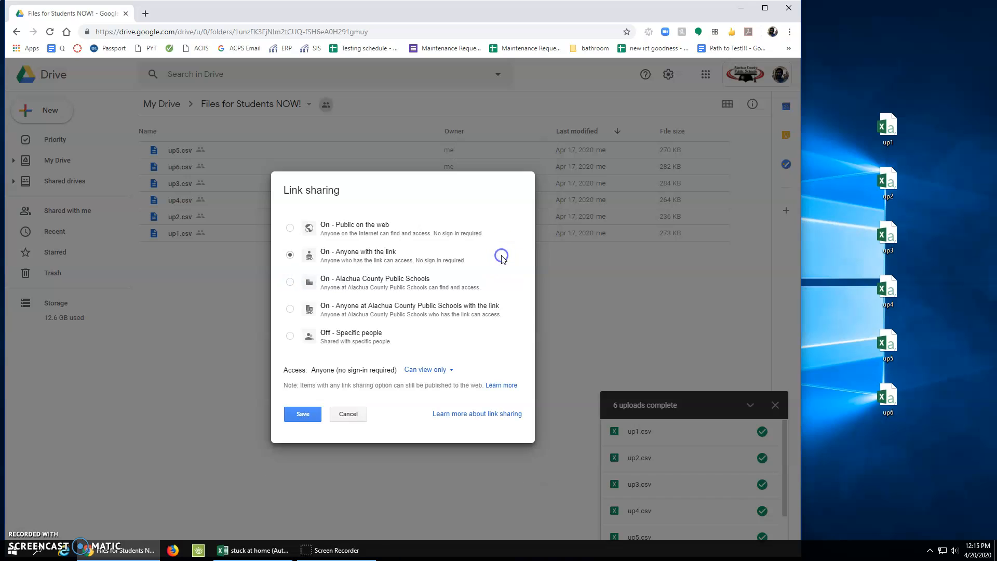
{"action": "left_click", "coordinate": [429, 369]}
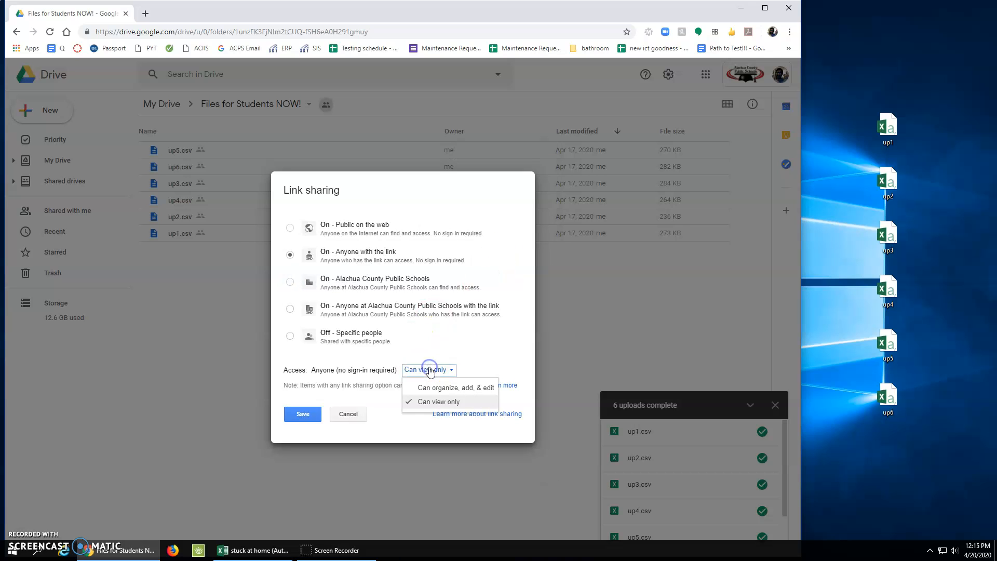
{"action": "left_click", "coordinate": [496, 360]}
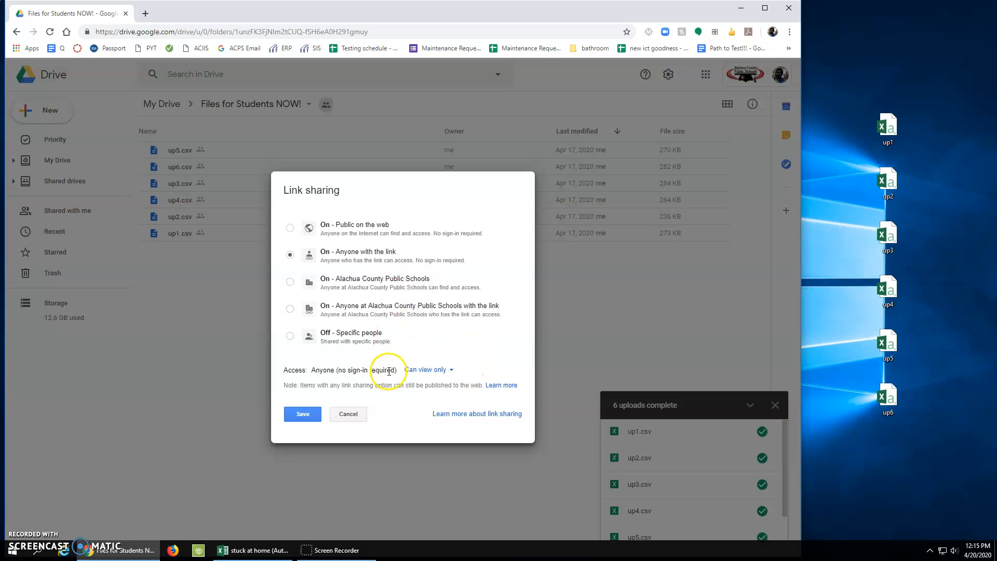
{"action": "triple_click", "coordinate": [336, 371]}
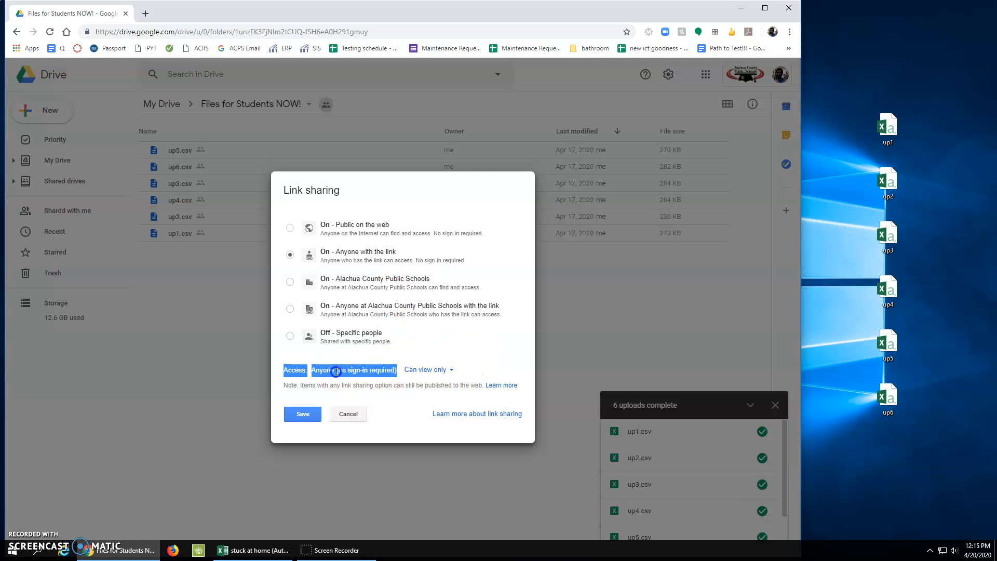
{"action": "left_click", "coordinate": [483, 372]}
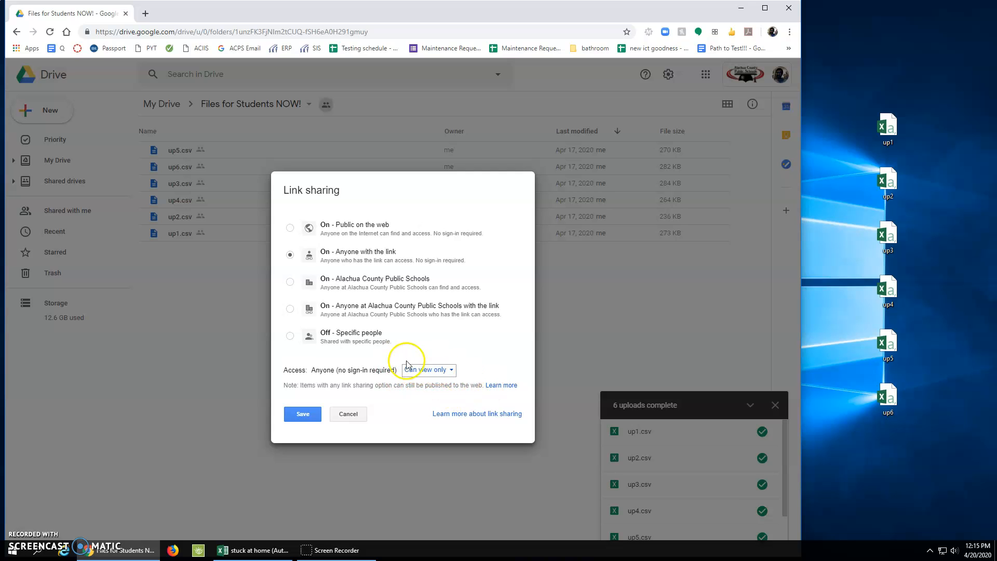
{"action": "left_click", "coordinate": [307, 415]}
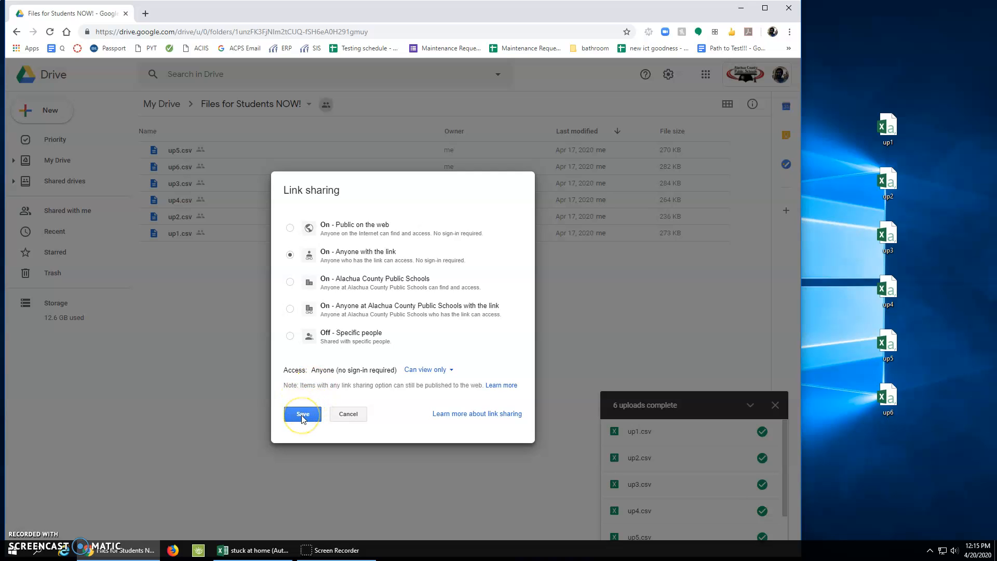
{"action": "left_click", "coordinate": [303, 414]}
{"action": "left_click", "coordinate": [406, 209]}
{"action": "right_click", "coordinate": [406, 209]}
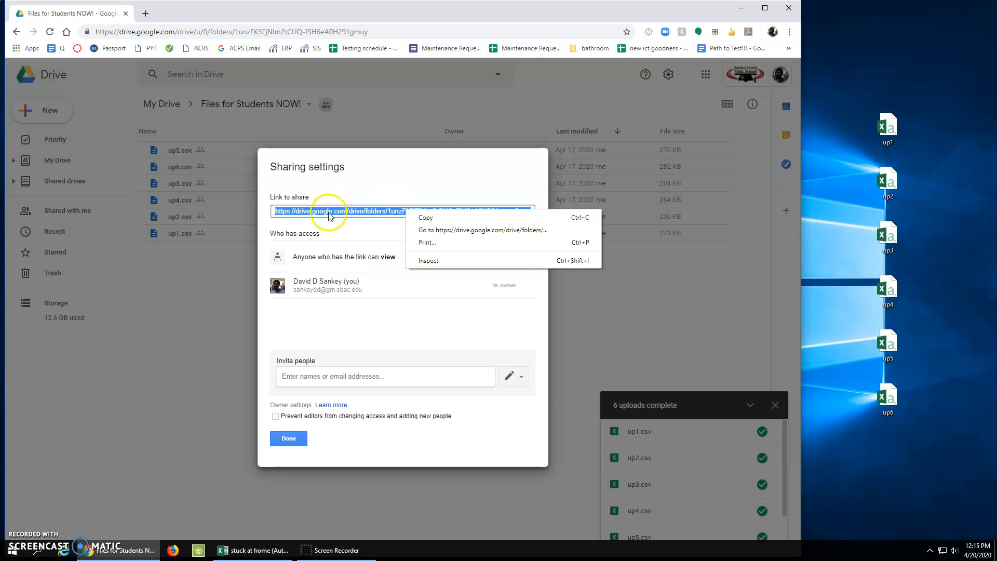
{"action": "left_click", "coordinate": [412, 178]}
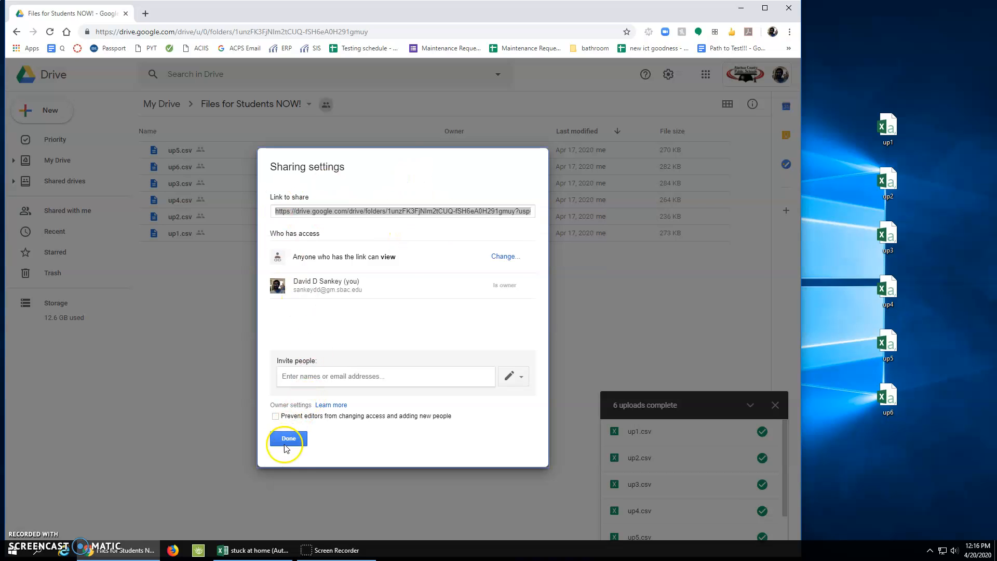